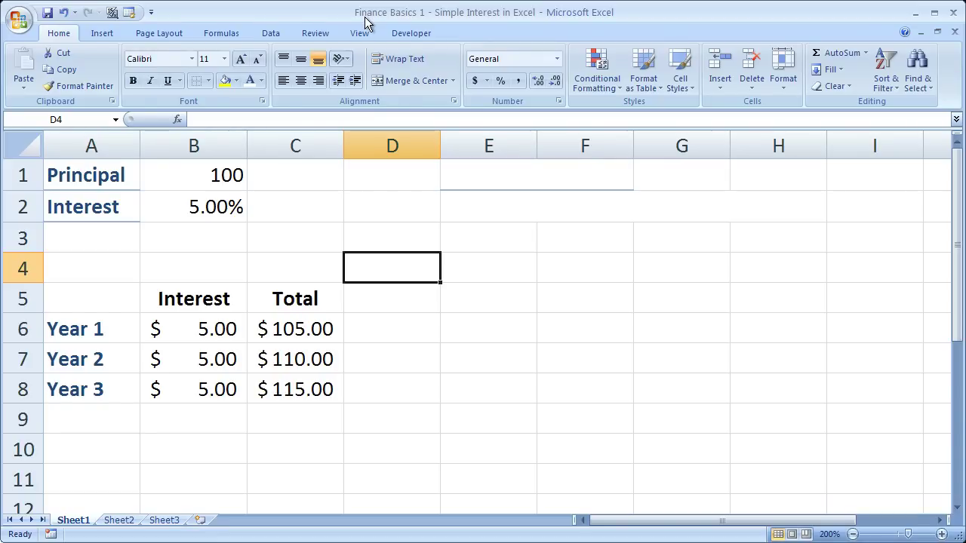
Step: Review the principal in B1, the rate in B2, and the Year 1 label and formulas
left_click(192, 180)
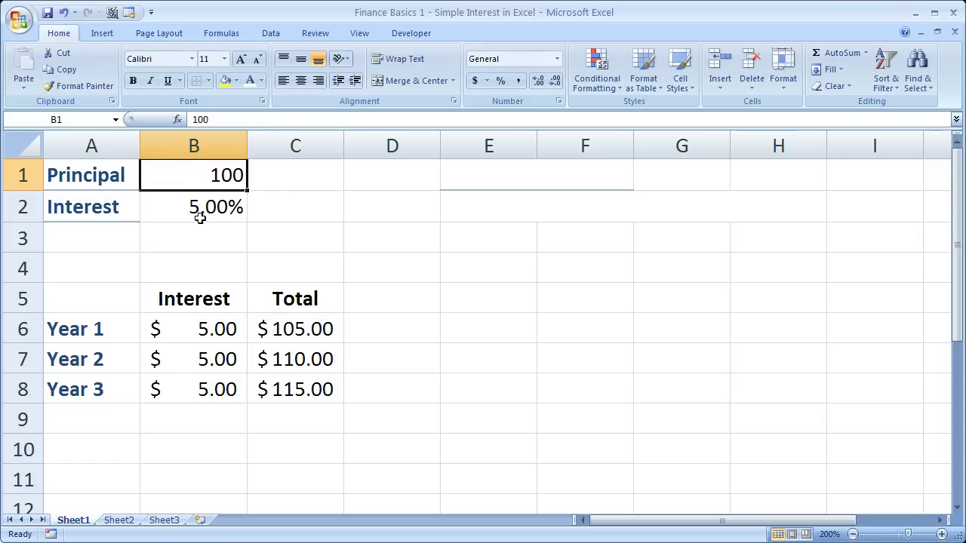
left_click(196, 213)
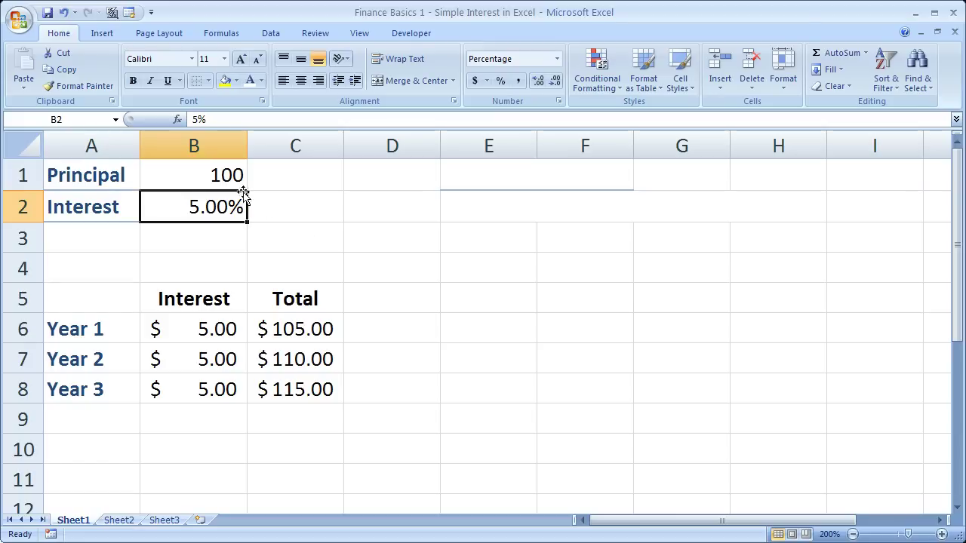
left_click(192, 177)
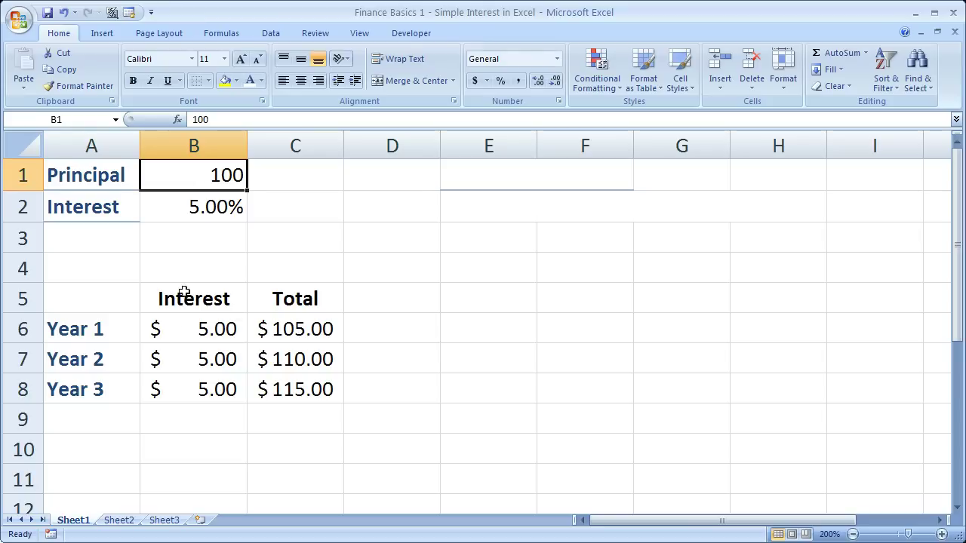
left_click(122, 330)
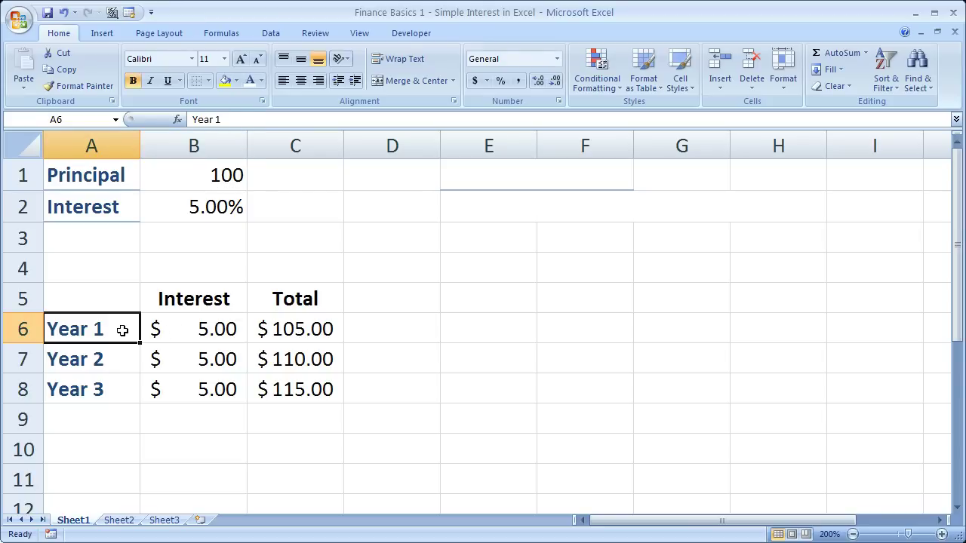
left_click(207, 329)
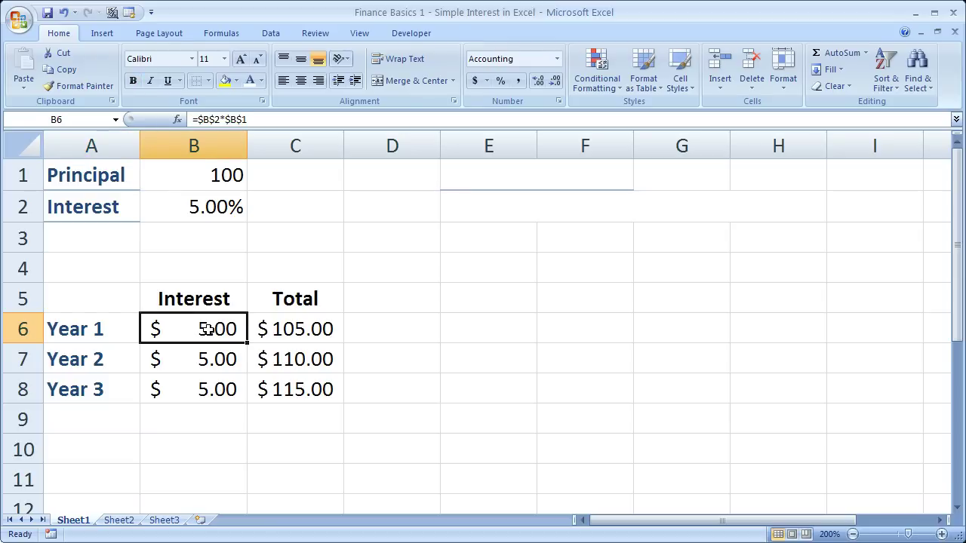
left_click(301, 329)
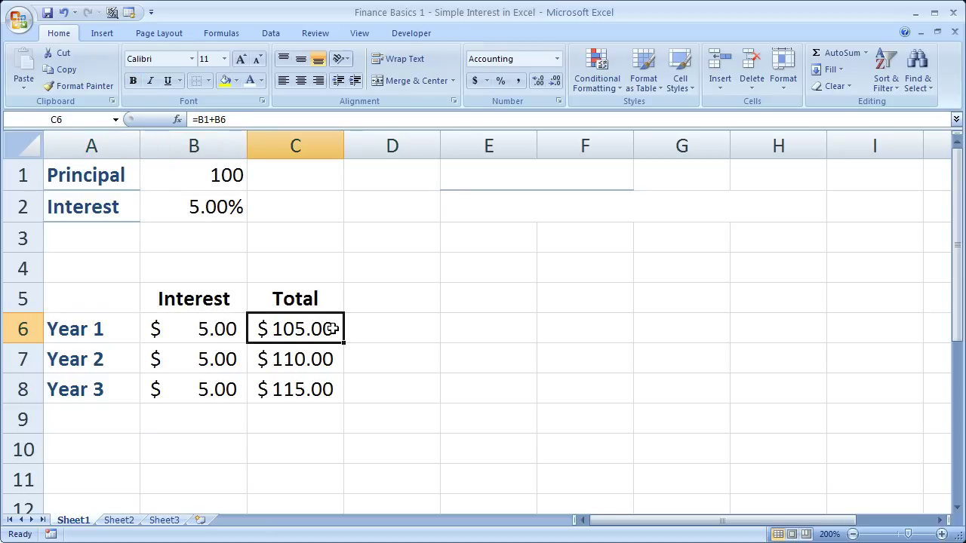
Step: Compare the Year 1 total formula with the Year 2 label and interest formula
left_click(117, 358)
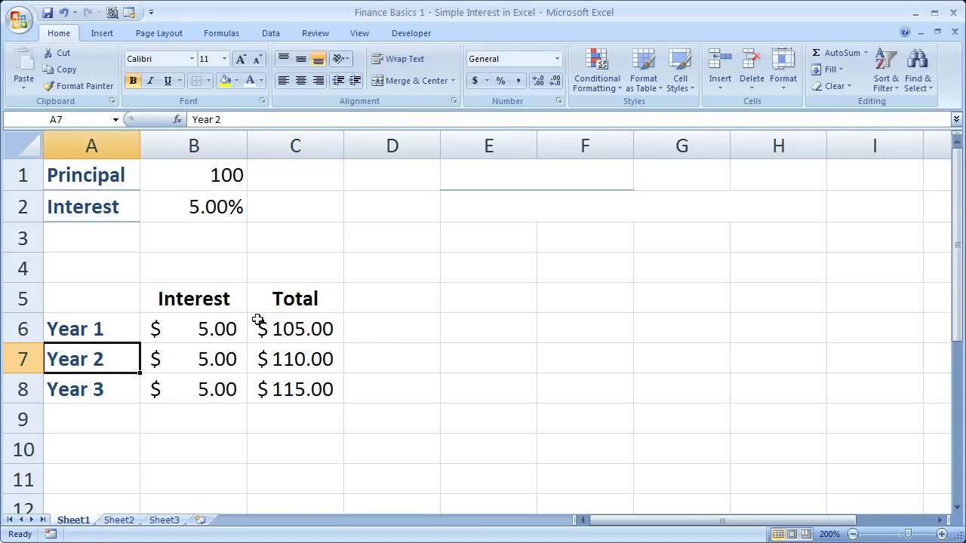
left_click(285, 329)
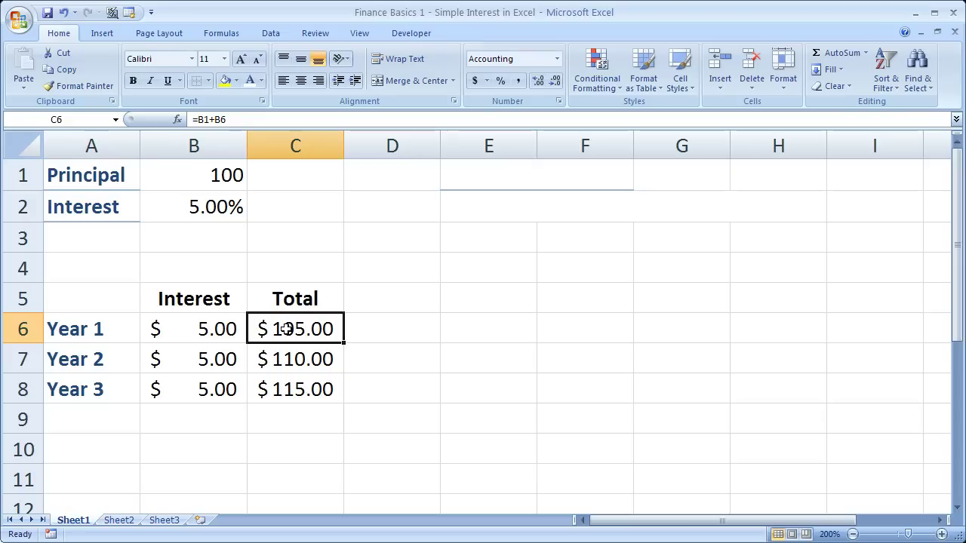
left_click(103, 359)
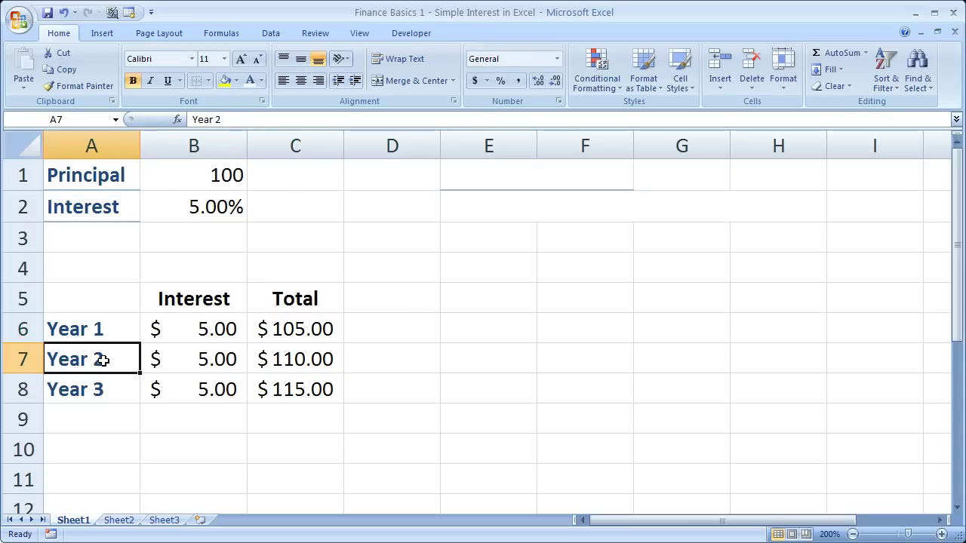
left_click(218, 361)
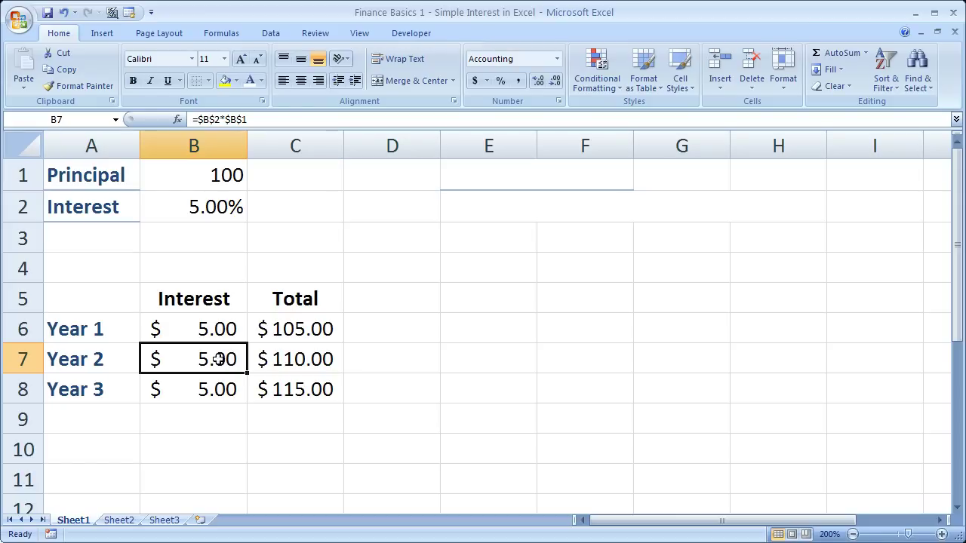
Step: Walk through B1, B2 and the interest and total formulas for Years 1–3
left_click(210, 179)
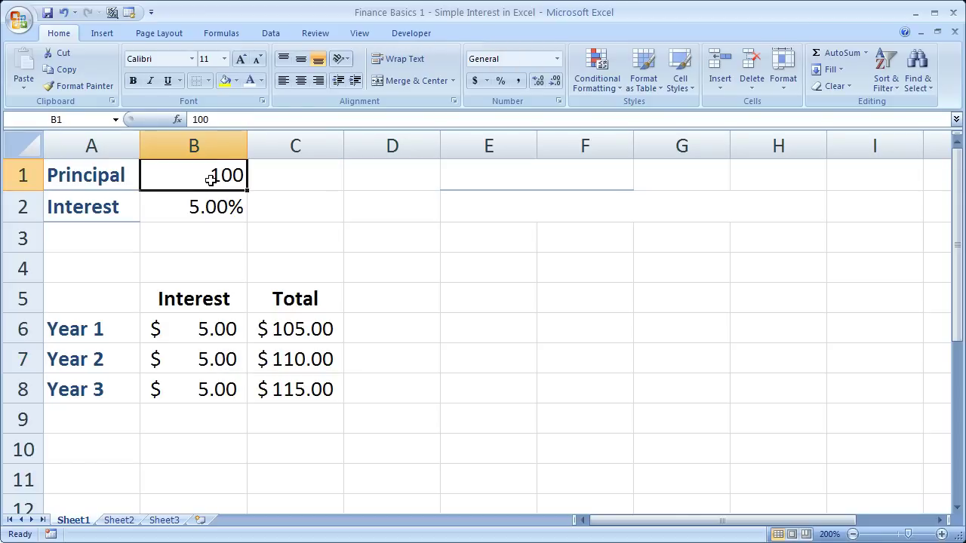
left_click(197, 204)
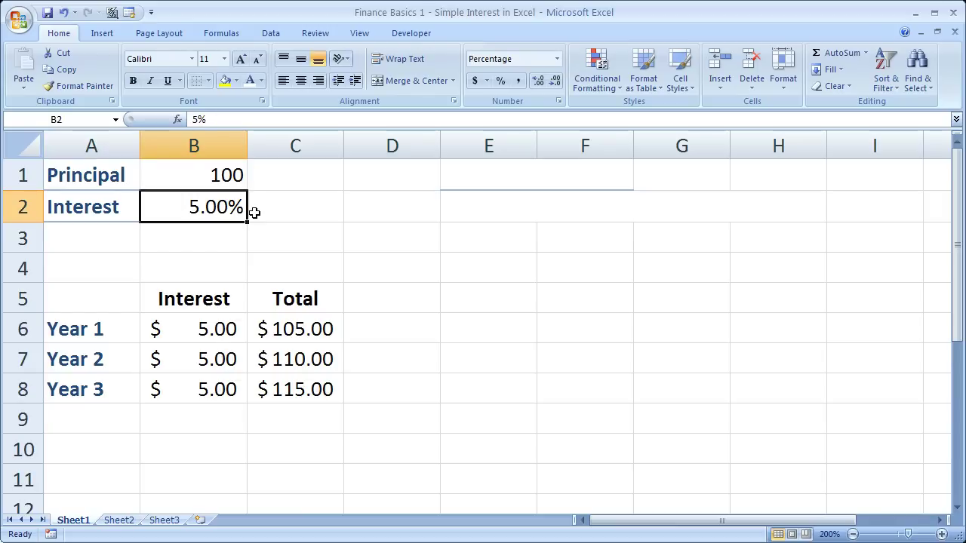
left_click(210, 336)
left_click(214, 360)
left_click(213, 391)
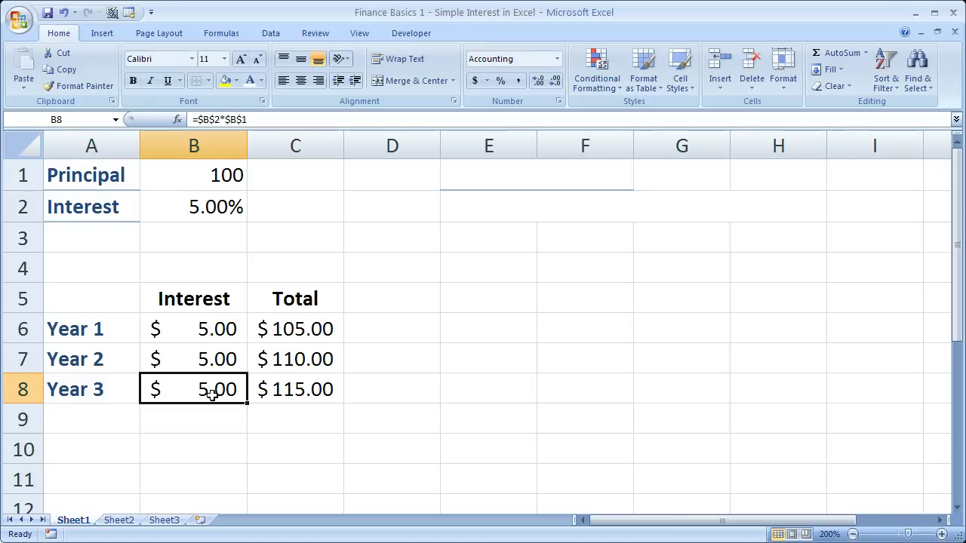
left_click(306, 329)
left_click(305, 359)
left_click(309, 381)
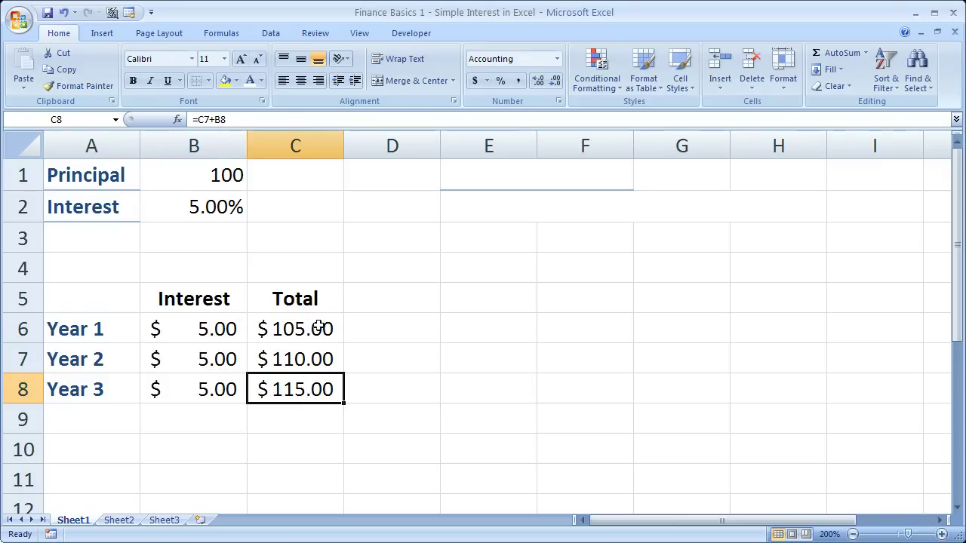
Step: Select totals C6:C8 and check which cells the Year 1 and Year 2 totals reference
left_click_drag(319, 324, 309, 392)
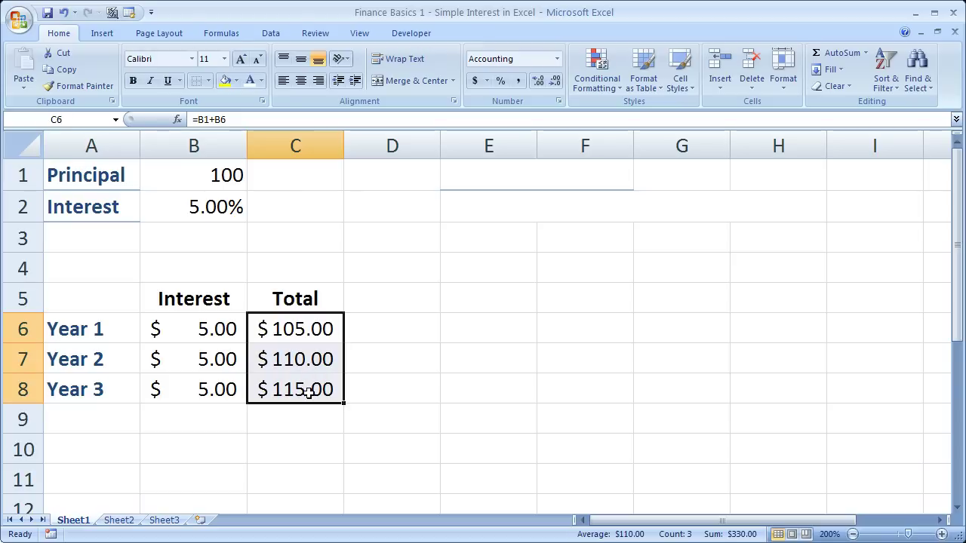
double_click(295, 329)
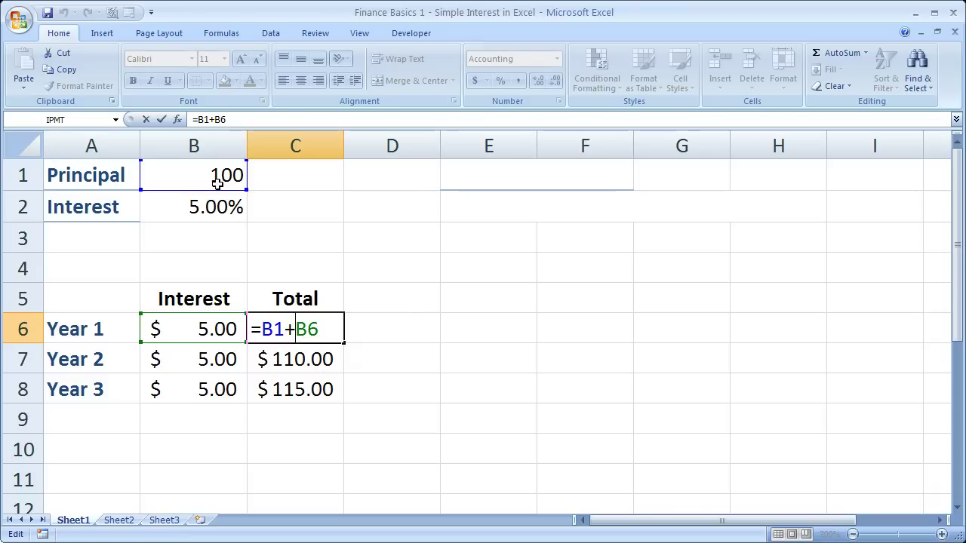
key("ctrl+Return")
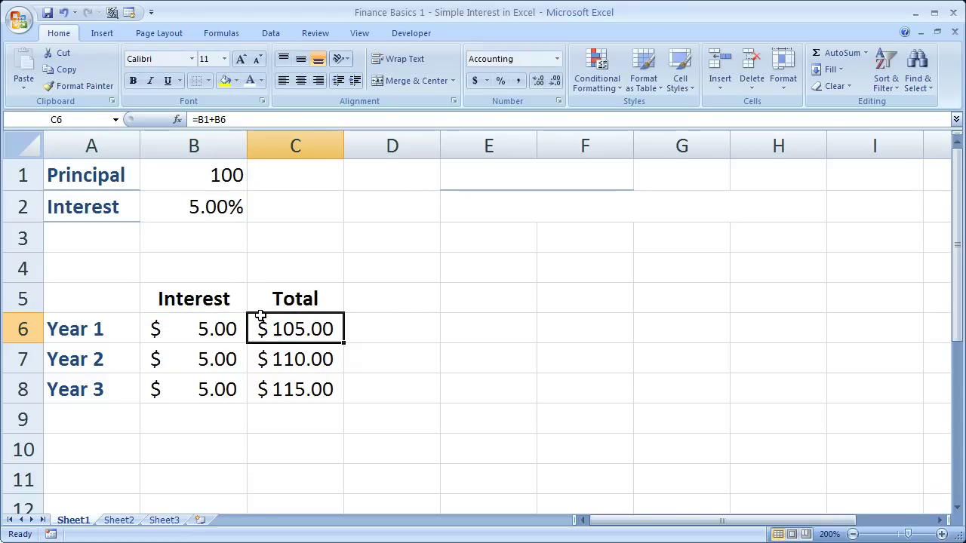
double_click(282, 360)
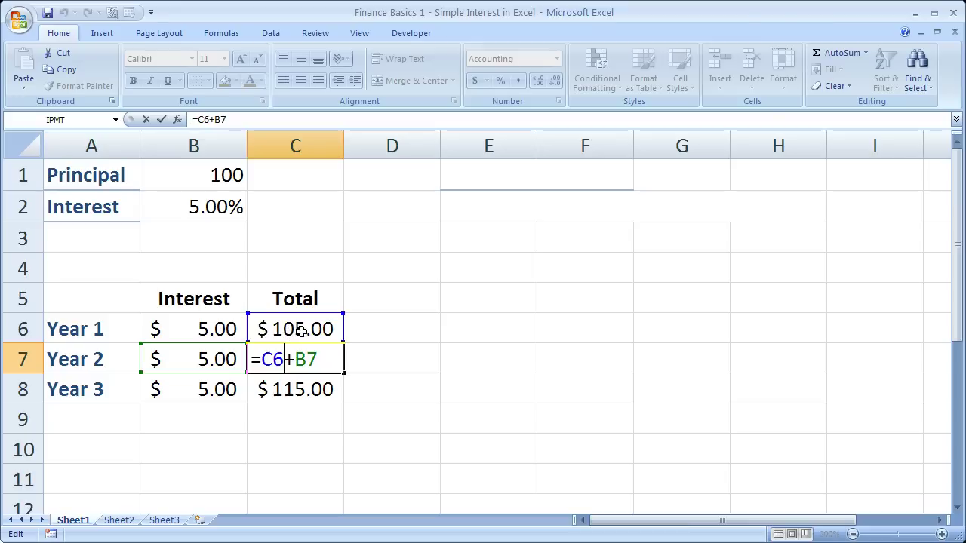
key("ctrl+Return")
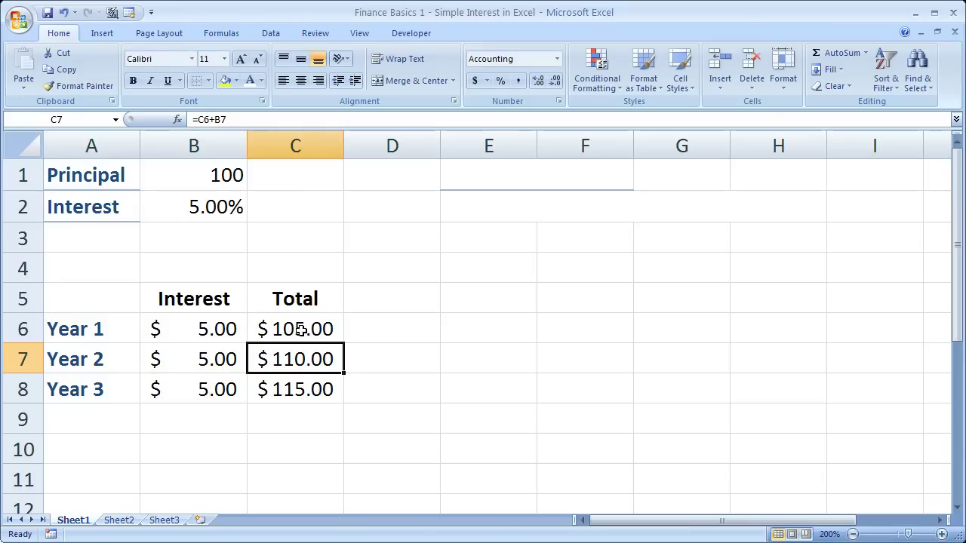
Step: Fill the Year 3 interest and total formulas down to row 11, giving totals $120.00, $125.00, $130.00
left_click_drag(227, 390, 261, 390)
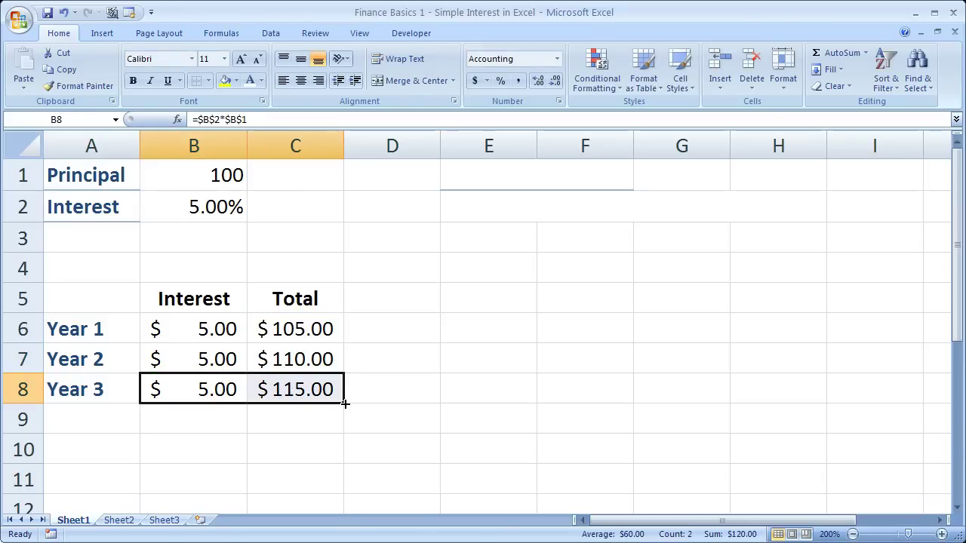
left_click_drag(344, 404, 343, 491)
left_click(319, 486)
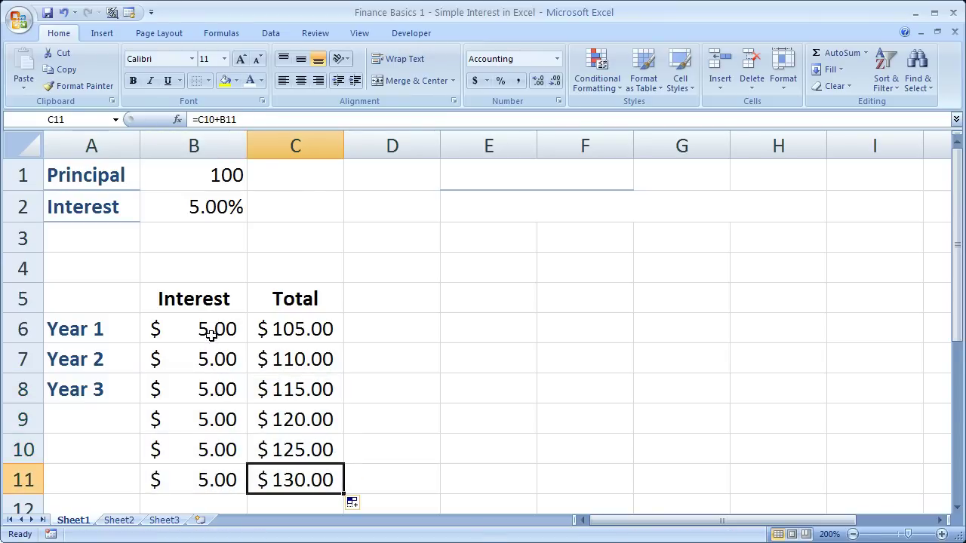
Step: Select interest values B6:B11 and check the absolute references in the Year 1 interest formula
left_click_drag(209, 334, 205, 474)
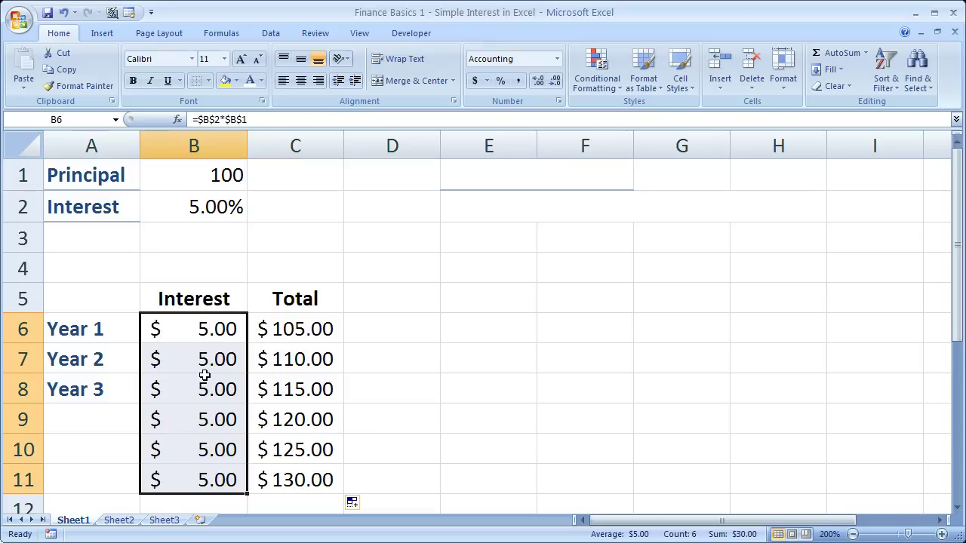
double_click(203, 330)
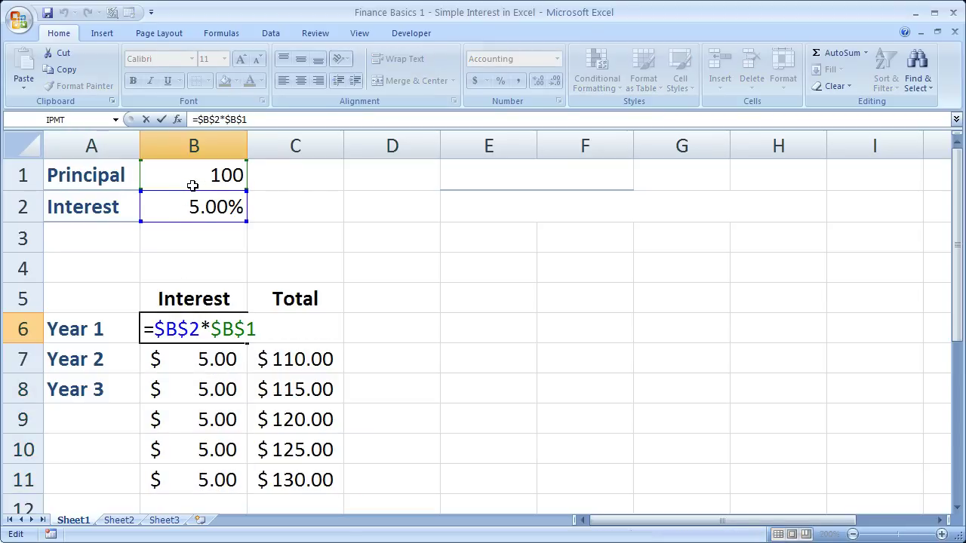
key("ctrl+Return")
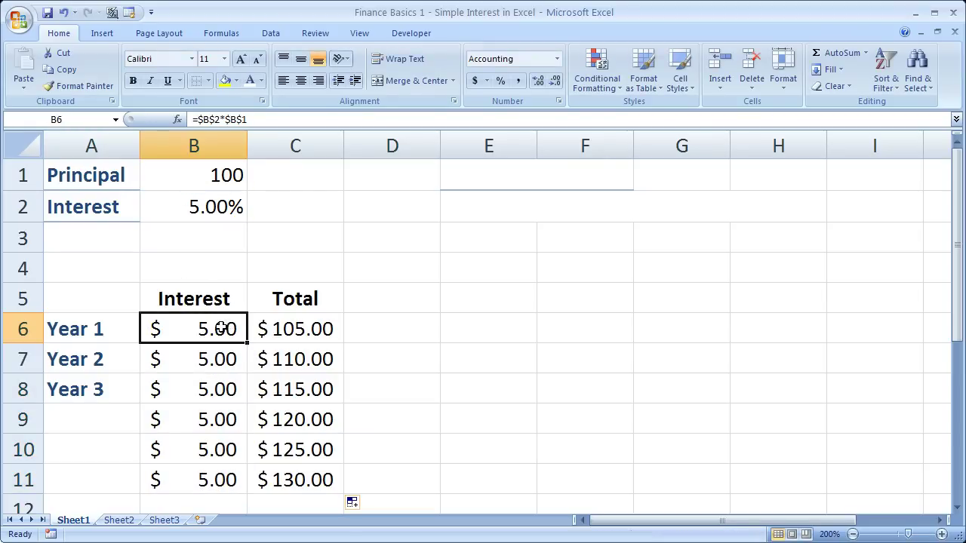
Step: Review the interest and total formulas for Years 1–3 again
left_click(259, 329)
left_click(233, 353)
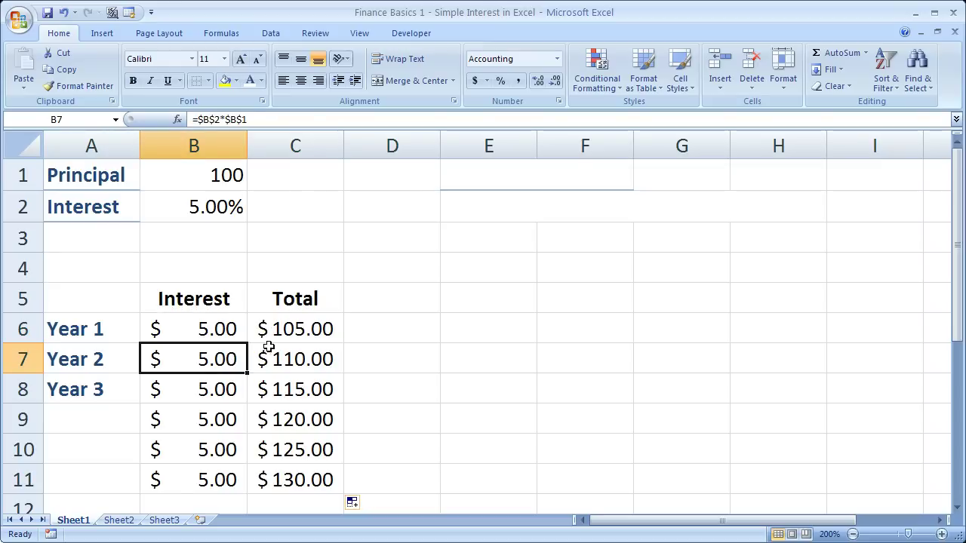
left_click(264, 336)
left_click(274, 360)
left_click(229, 391)
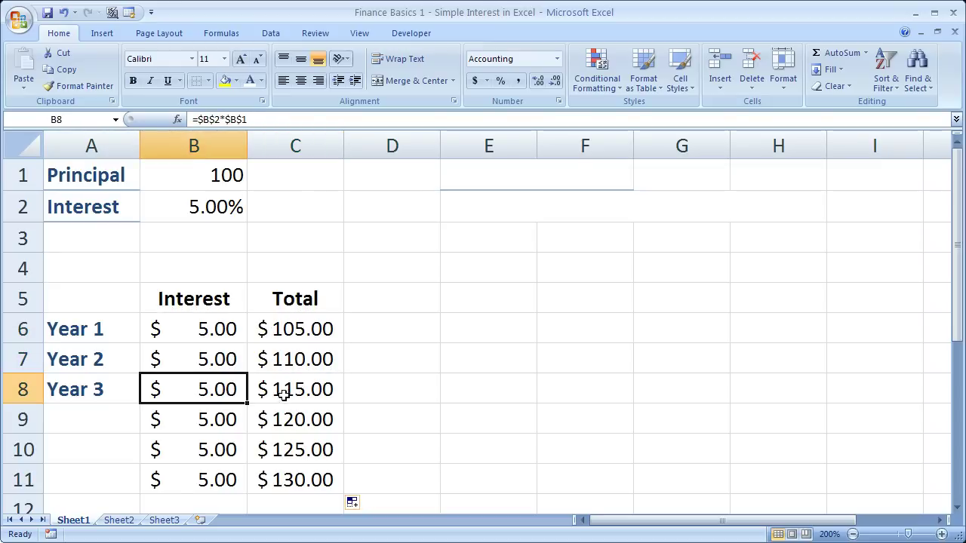
Step: Check the Year 3 total formula, then clear the extra cells B9:C11
double_click(284, 396)
key("Escape")
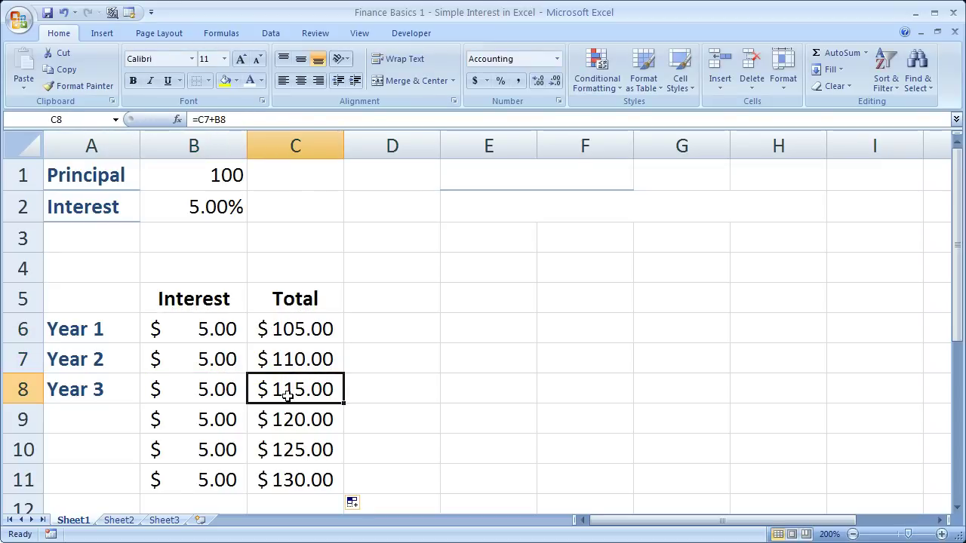
left_click_drag(205, 423, 280, 478)
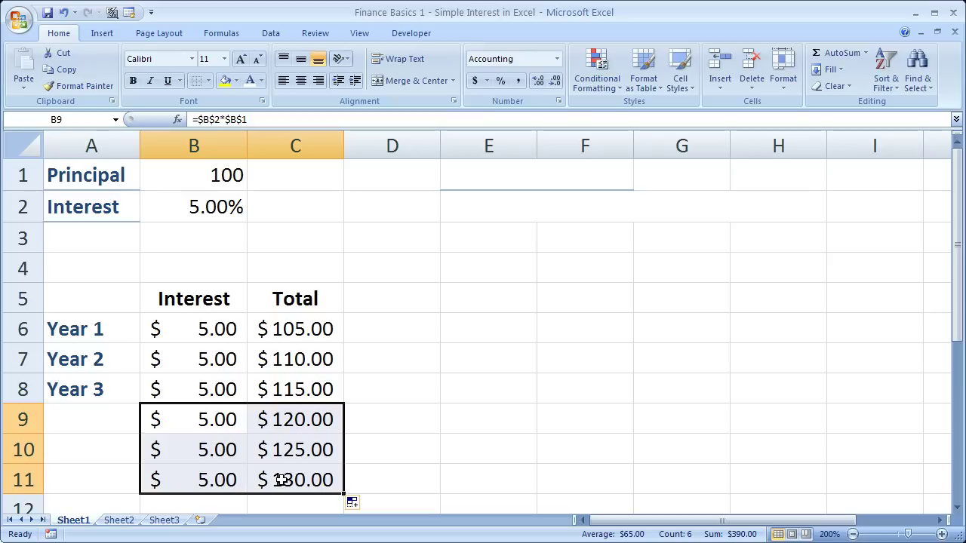
key("Delete")
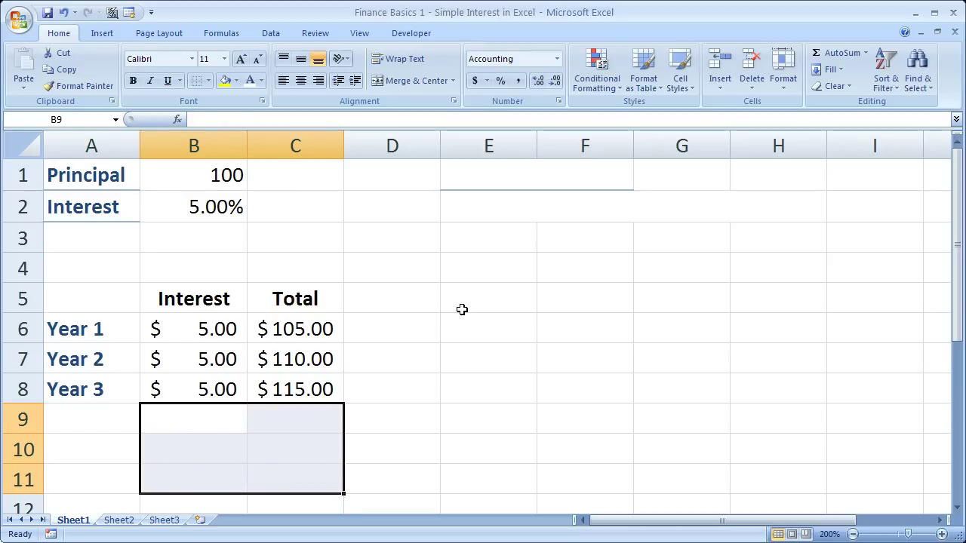
left_click(429, 268)
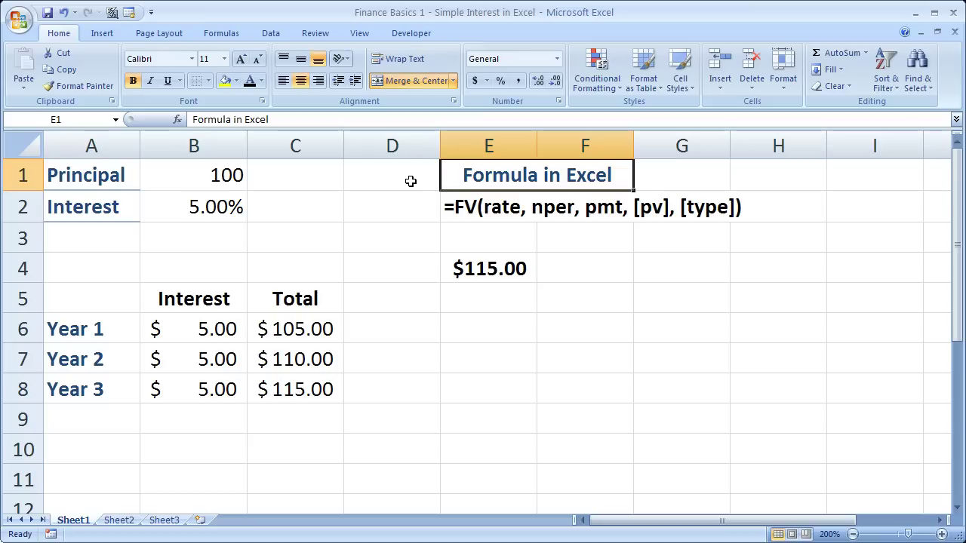
Step: Review the FV syntax line =FV(rate, nper, pmt, [pv], [type]) under 'Formula in Excel'
left_click(482, 220)
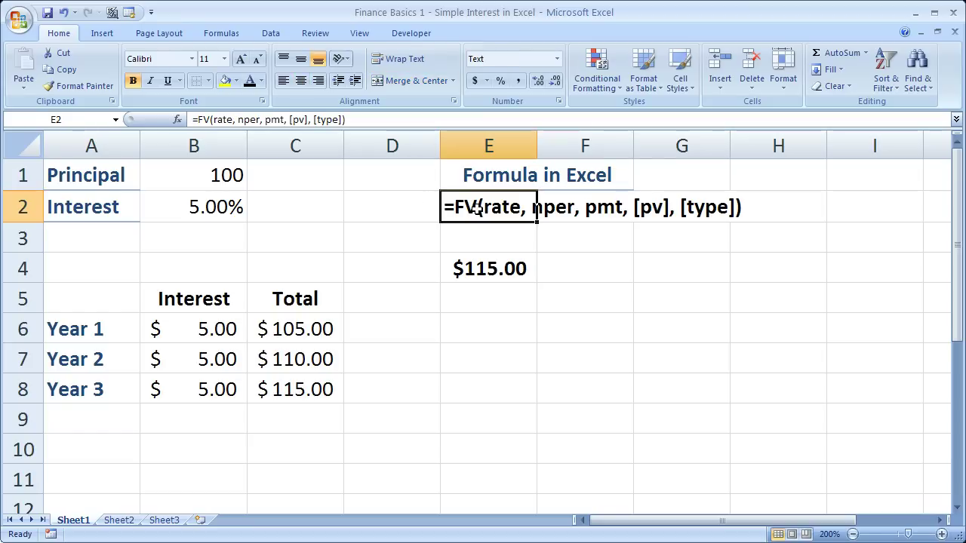
left_click_drag(472, 209, 738, 209)
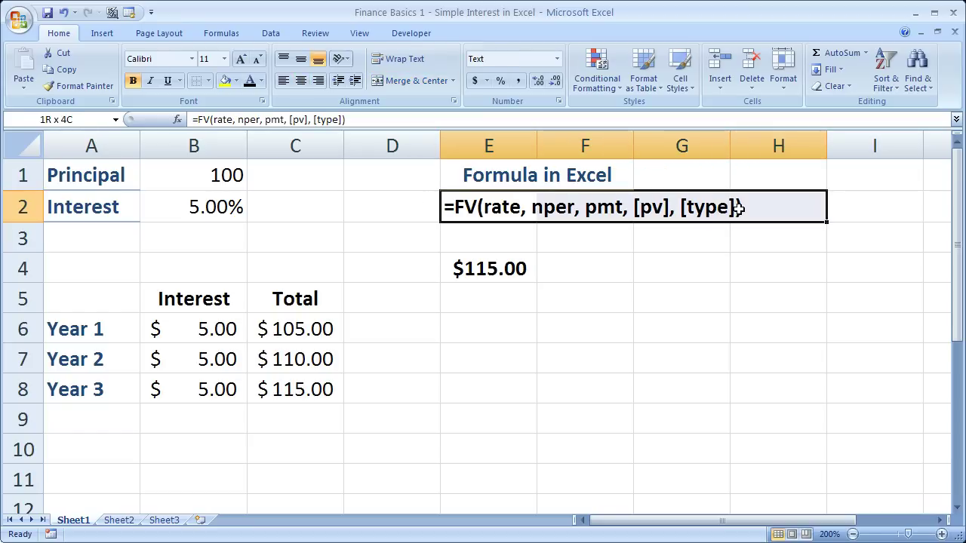
left_click(585, 237)
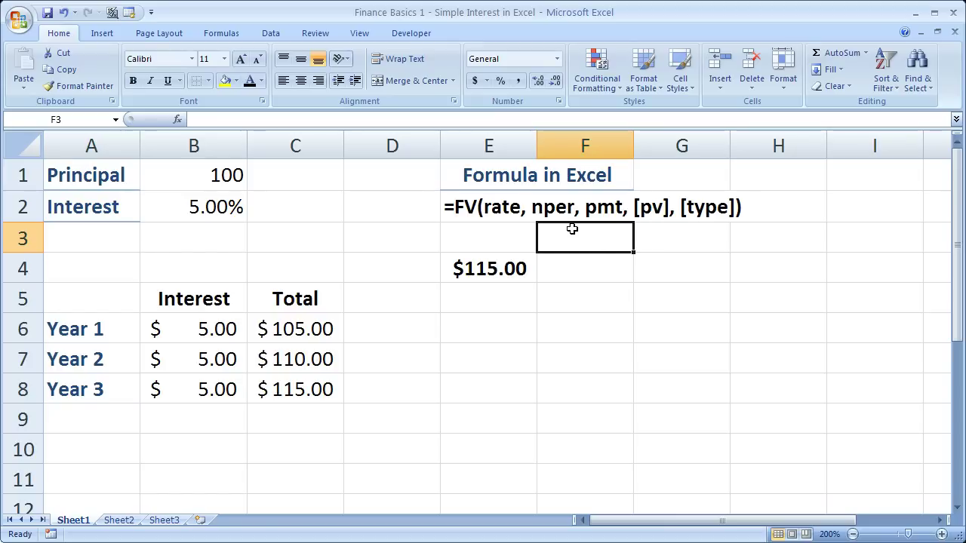
Step: Inspect the E4 example formula =-FV(0,5,3,100) behind $115.00 without changing it
double_click(477, 273)
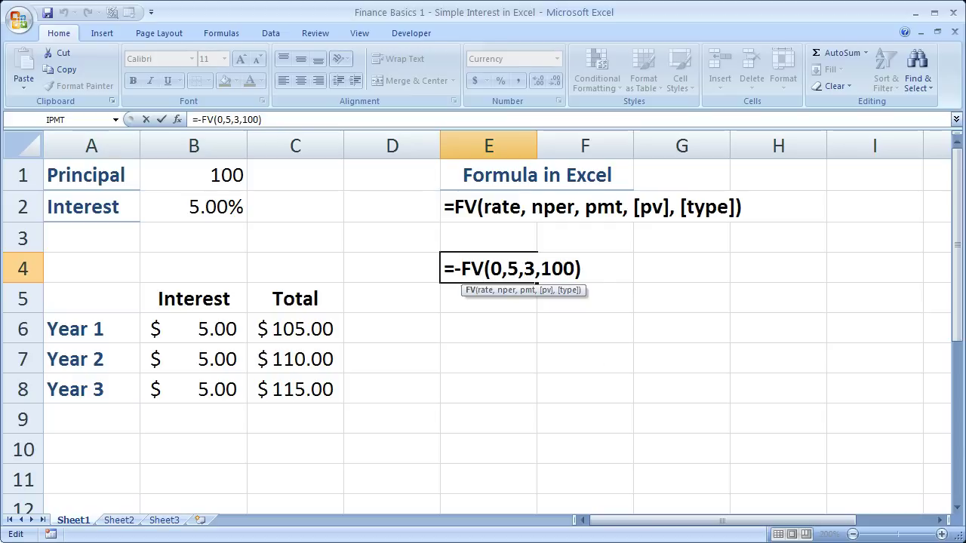
left_click_drag(451, 270, 588, 291)
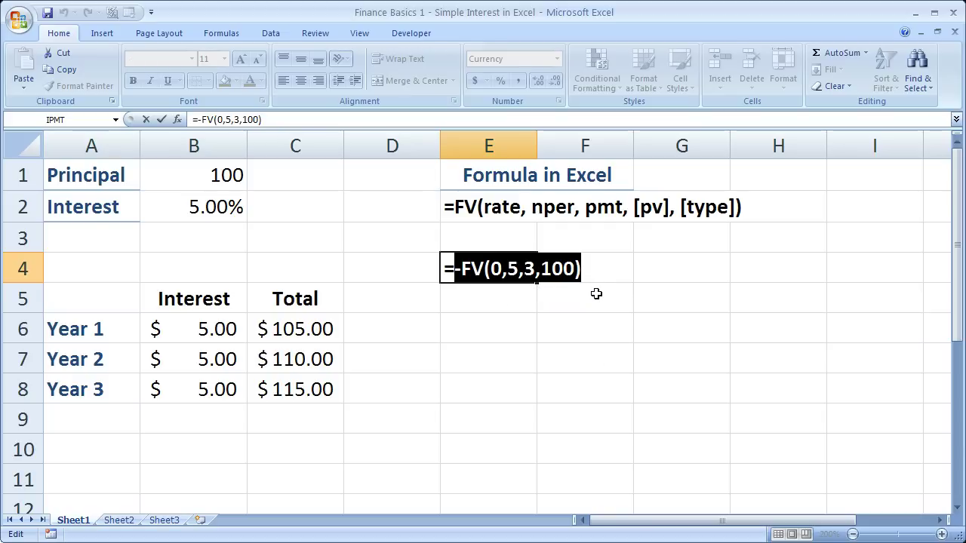
key("Escape")
Step: Enter =fv(0,3,5,100) in E5, which returns ($115.00)
left_click(493, 305)
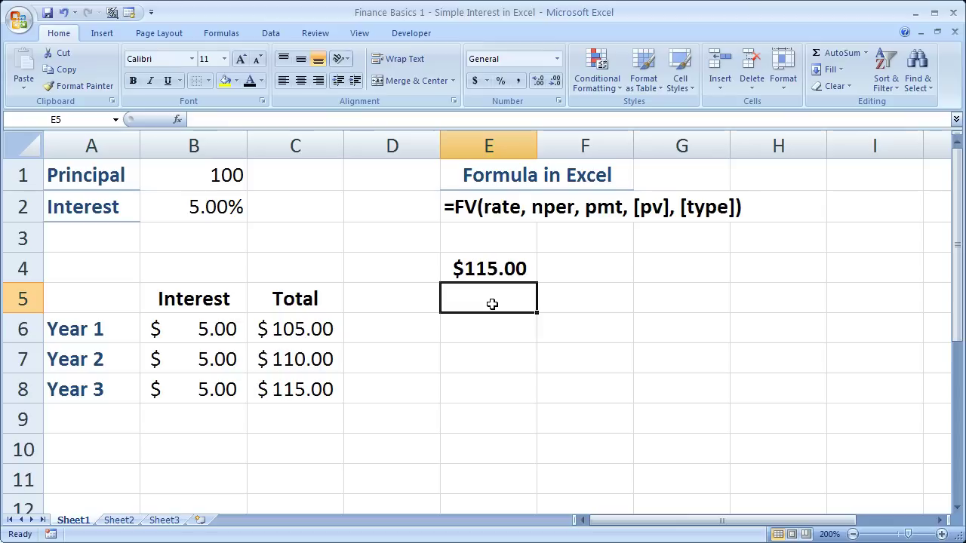
type("=fv(")
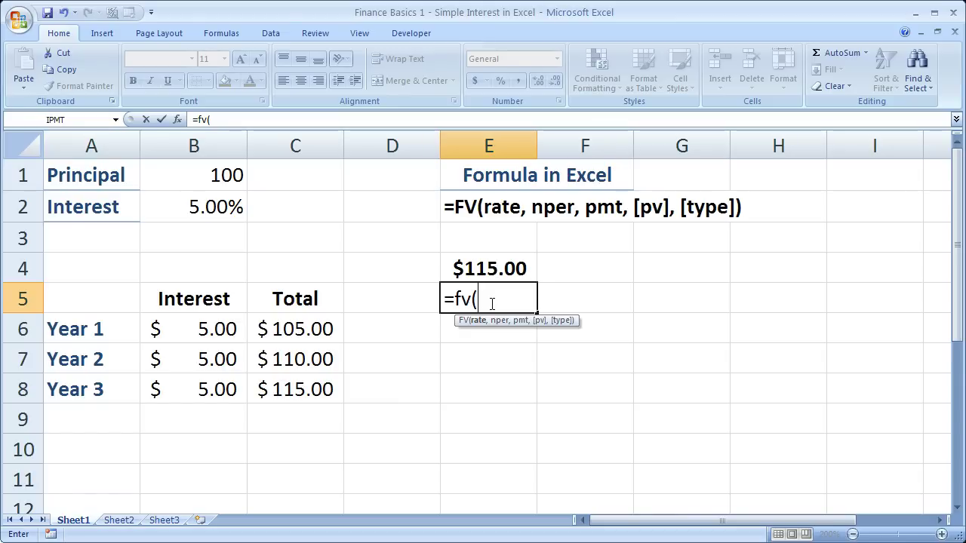
type("0,")
type("3")
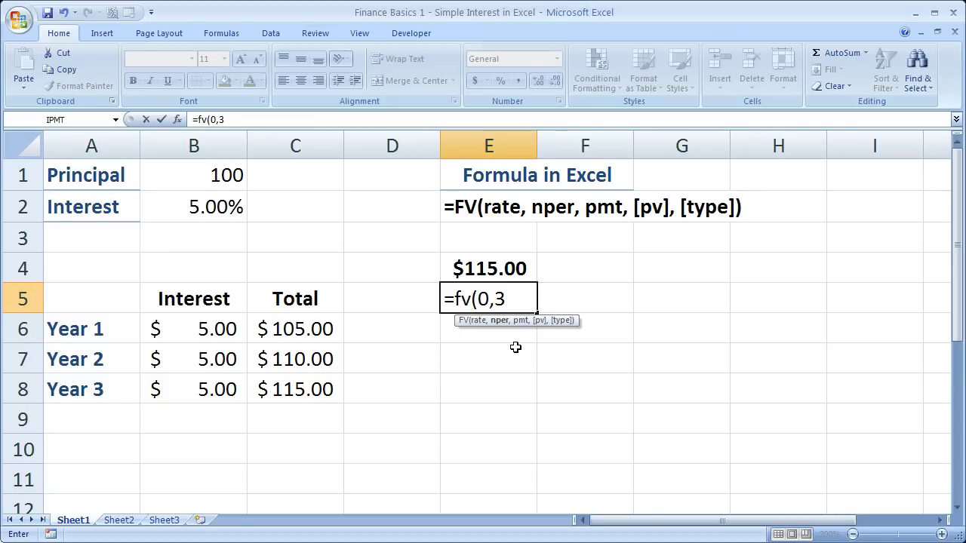
type(",")
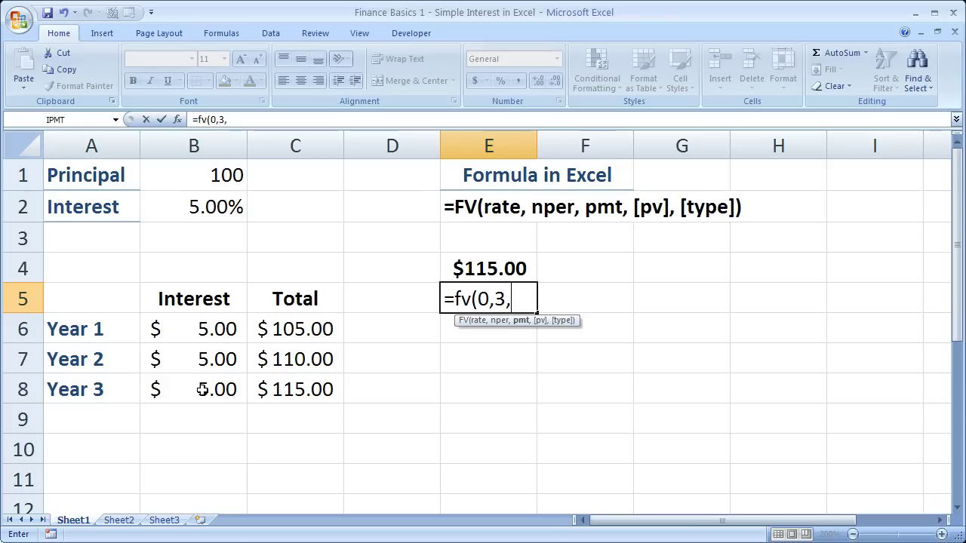
type("5")
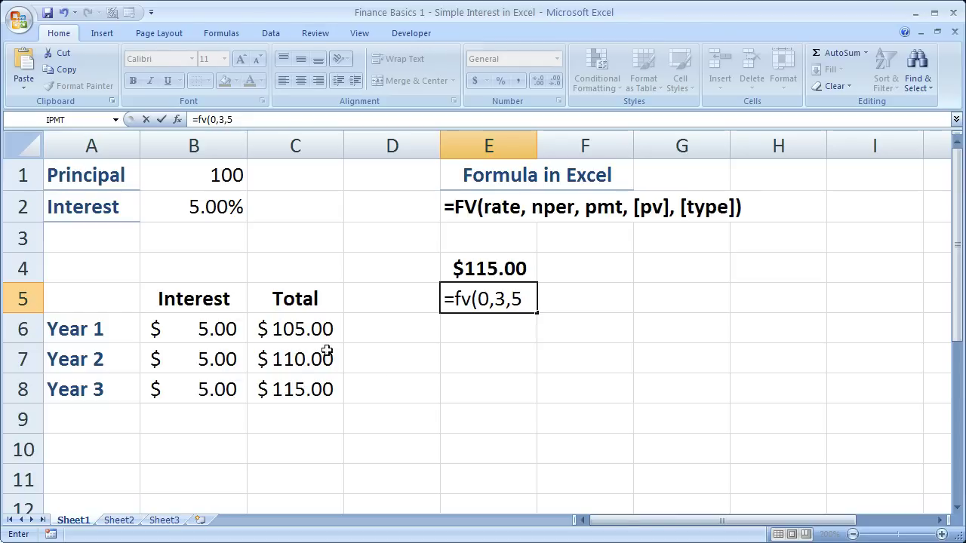
type(",")
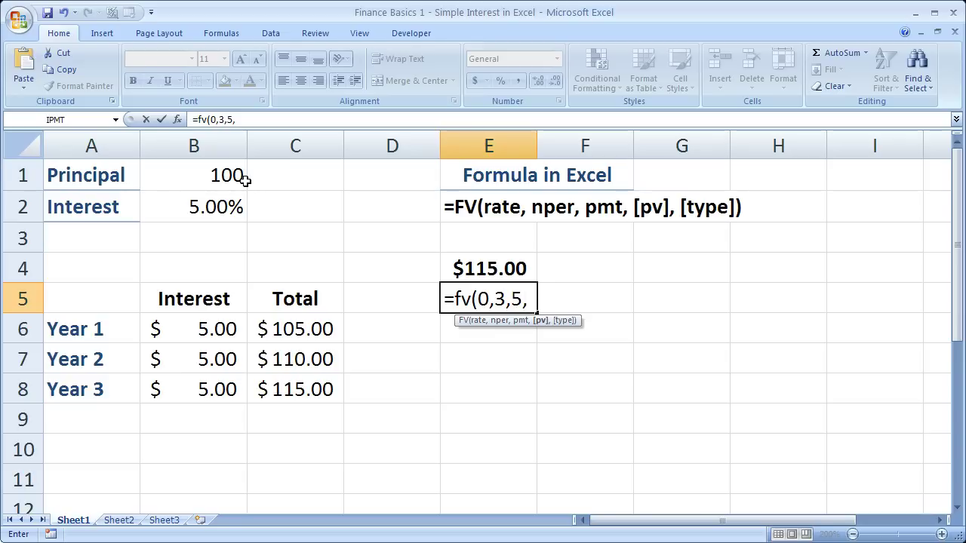
type("100")
key("Return")
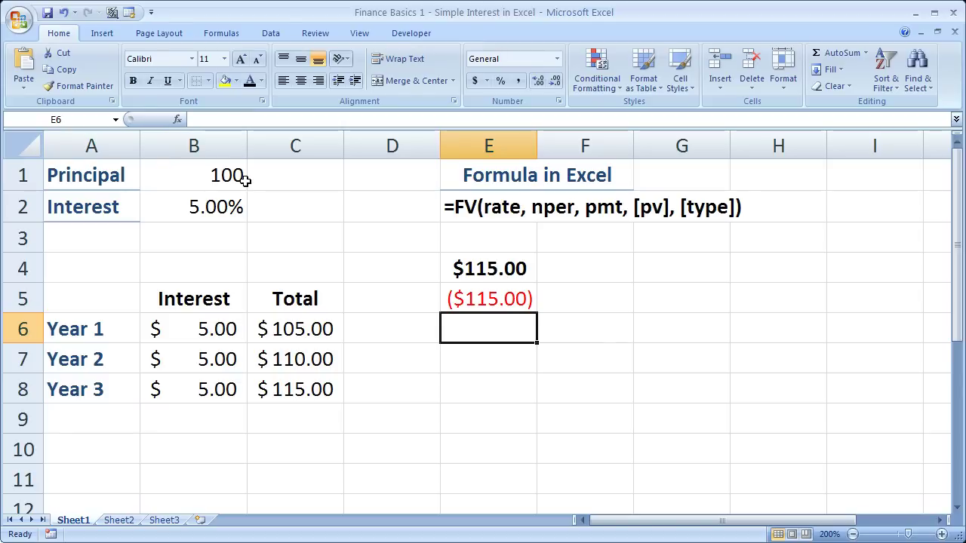
Step: Prefix E5's formula with a minus sign, making it =-FV(0,3,5,100) to show $115.00
left_click(479, 299)
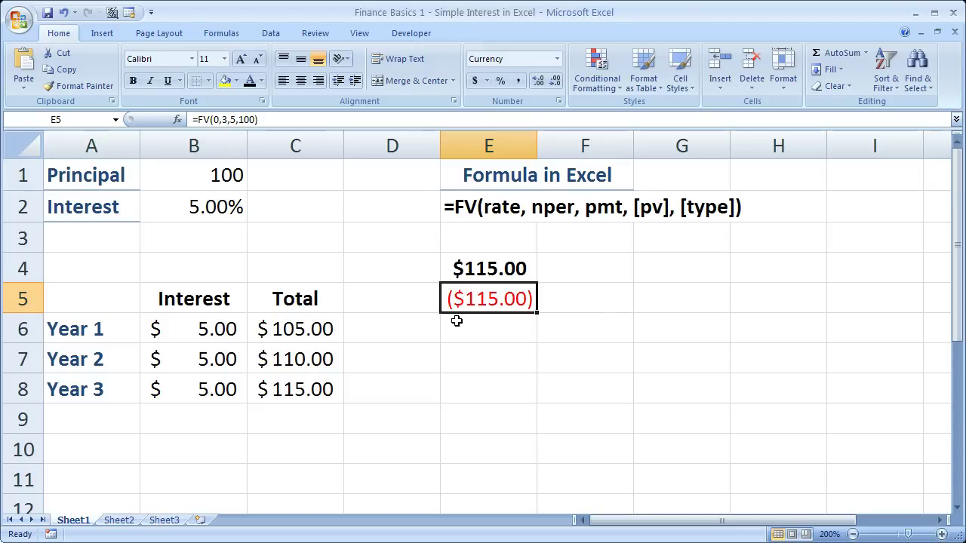
double_click(466, 301)
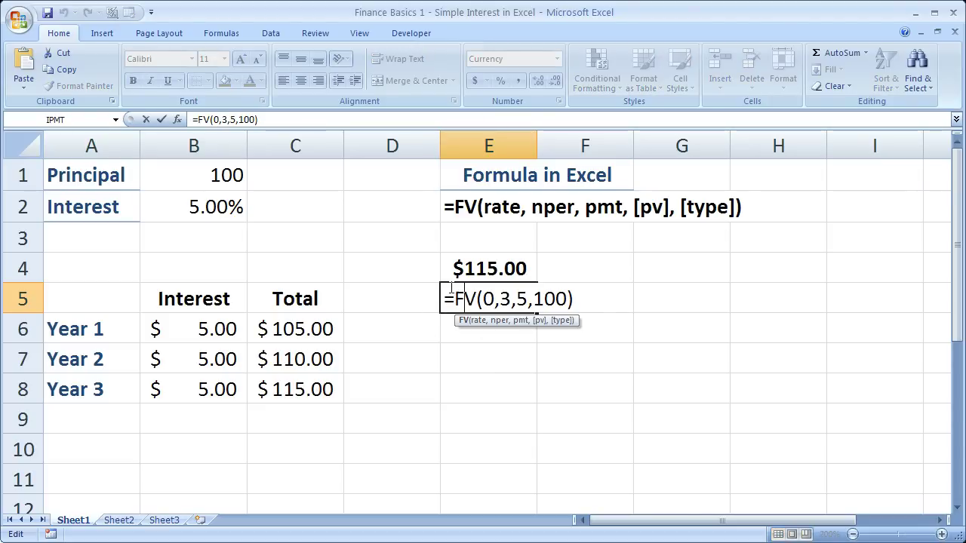
left_click(451, 289)
type("-")
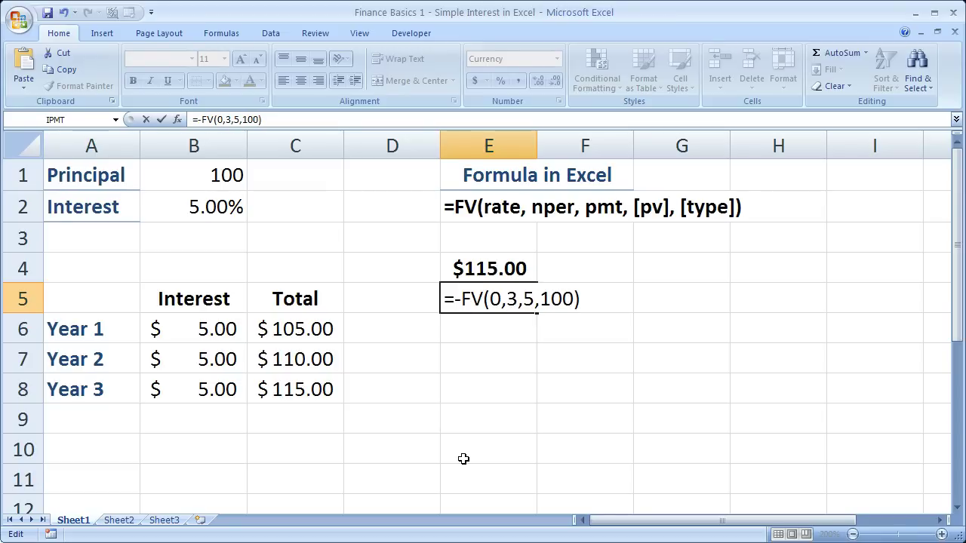
key("Return")
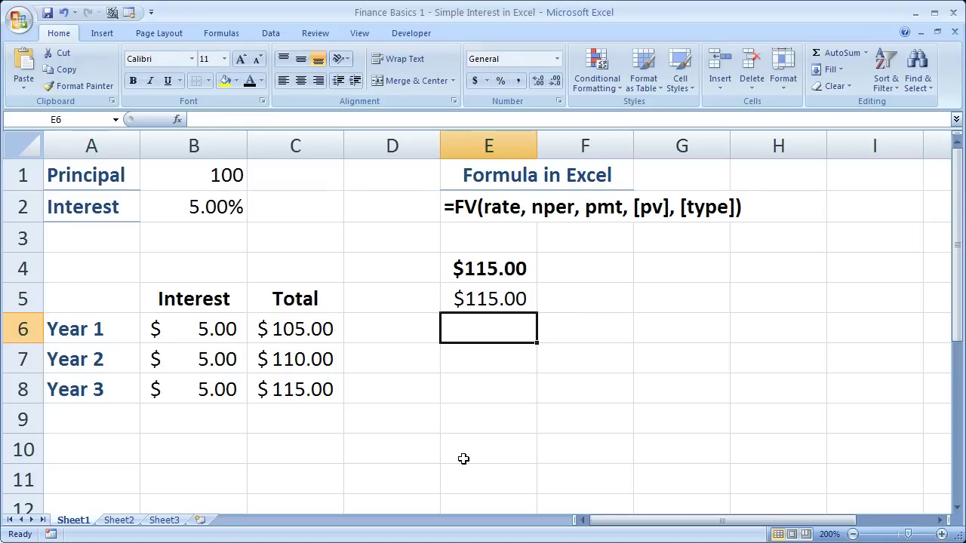
left_click(483, 300)
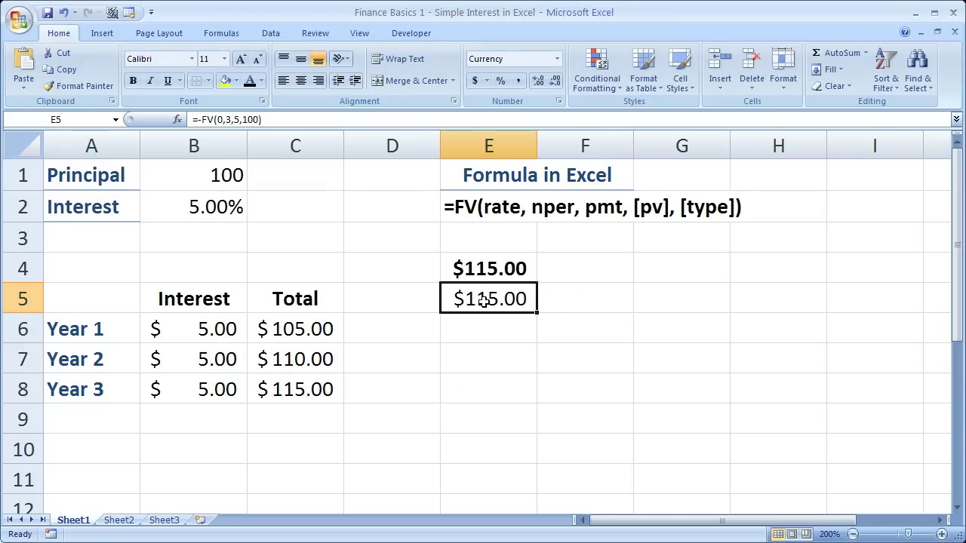
double_click(484, 300)
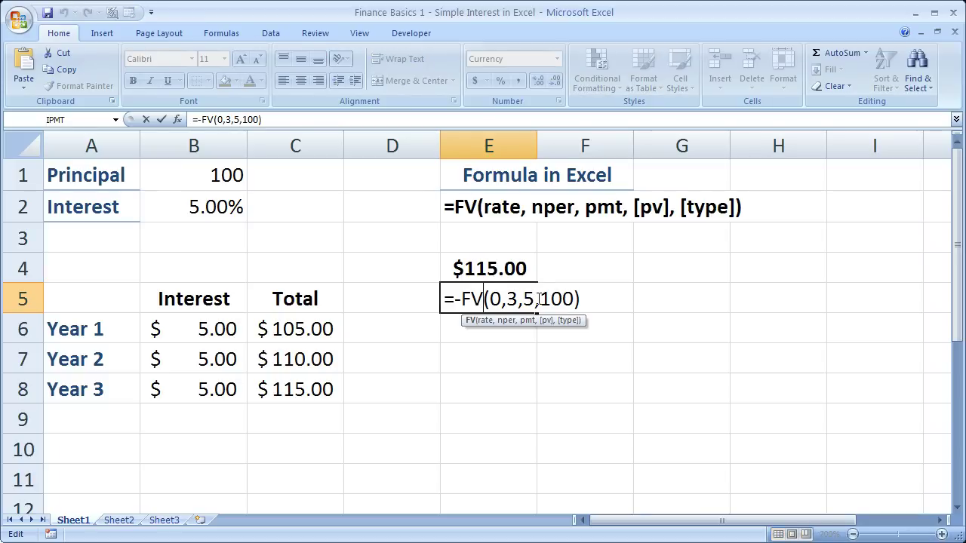
left_click(538, 300)
left_click(461, 302)
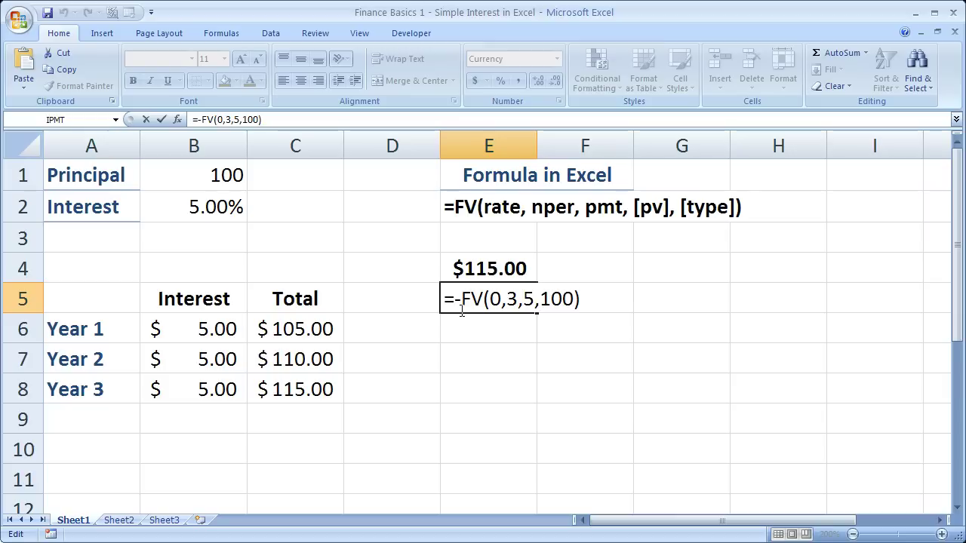
key("Return")
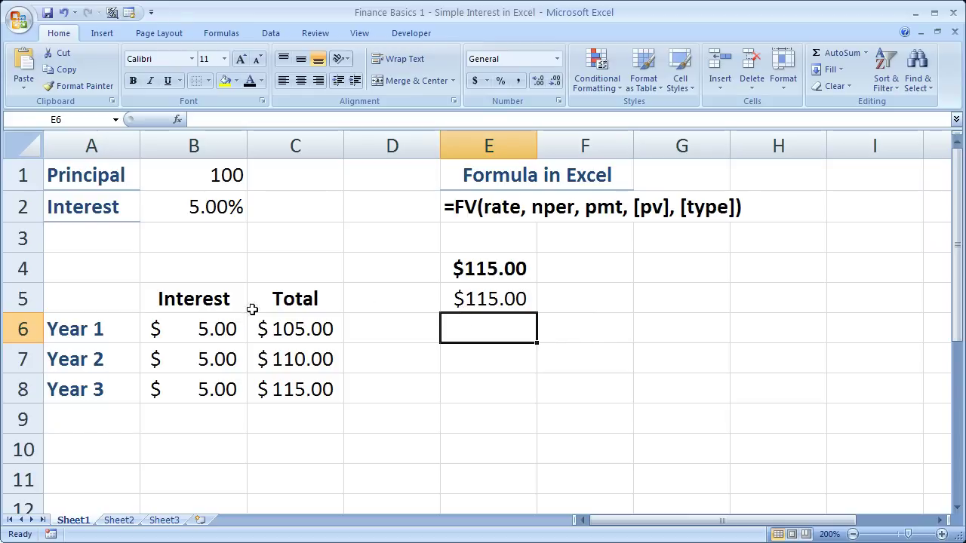
left_click_drag(219, 302, 283, 385)
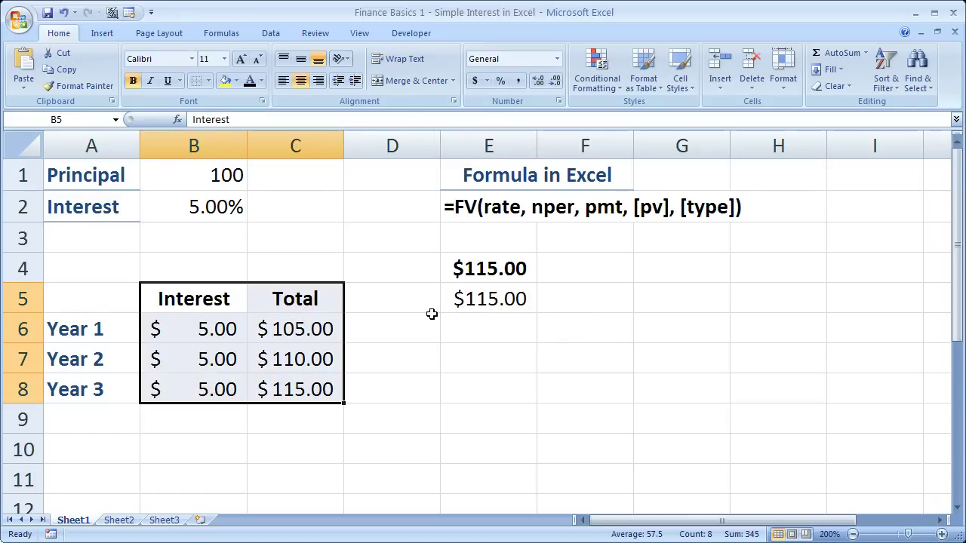
left_click(470, 329)
left_click(474, 298)
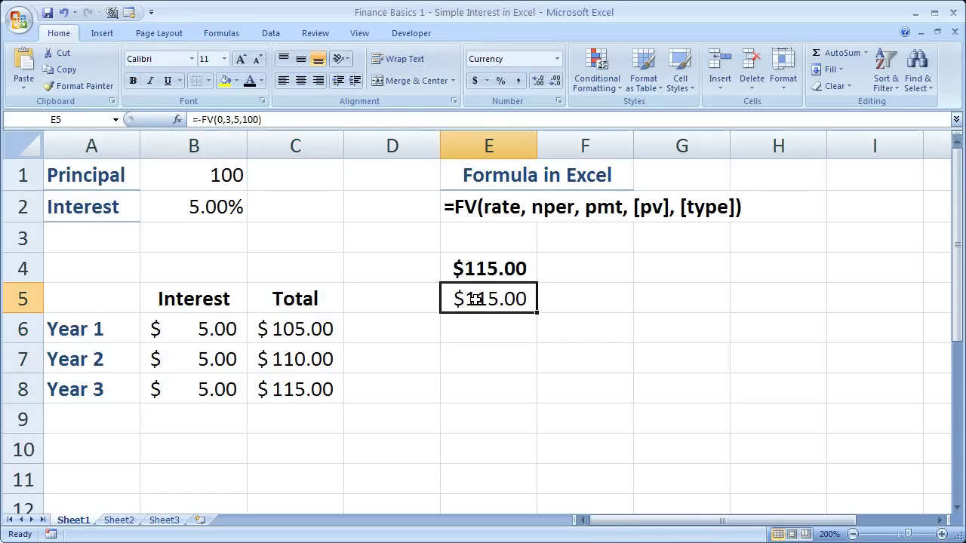
double_click(474, 298)
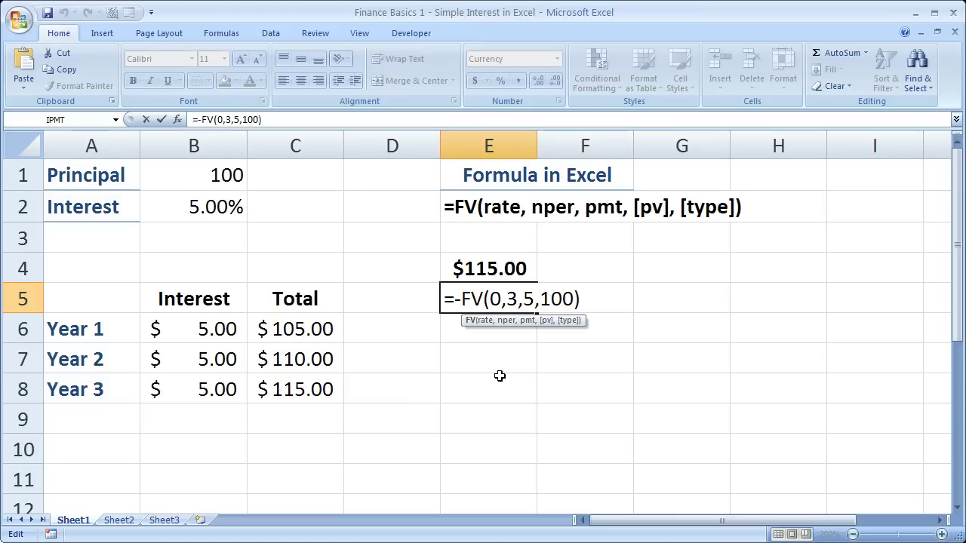